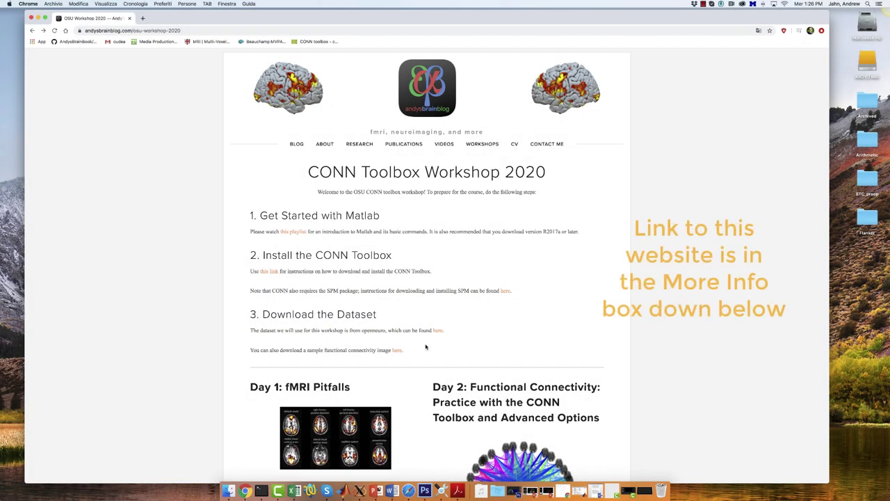
Download the sample functional connectivity image (TimeSeries .nii.gz) from the CONN workshop page
click(398, 352)
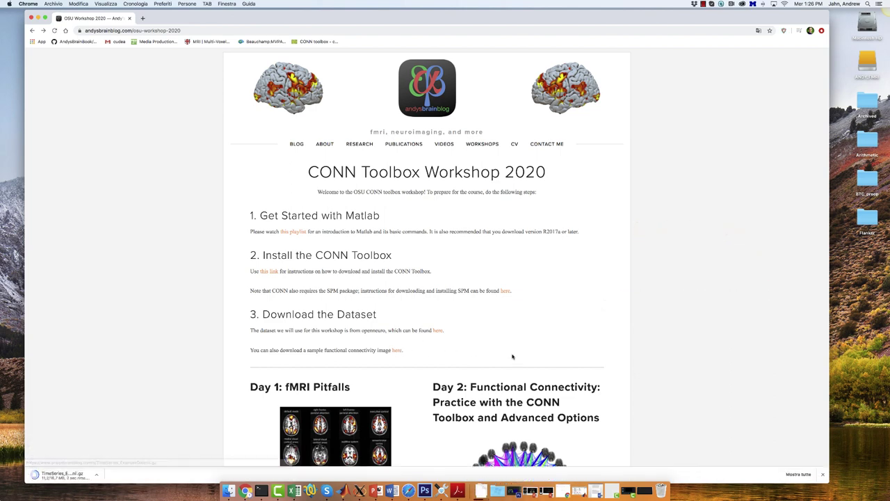
Run 'fsleyes TimeSeries_ExampleData.nii.gz' in Terminal, using Tab to complete the file name
click(650, 490)
text(fsleyes Time)
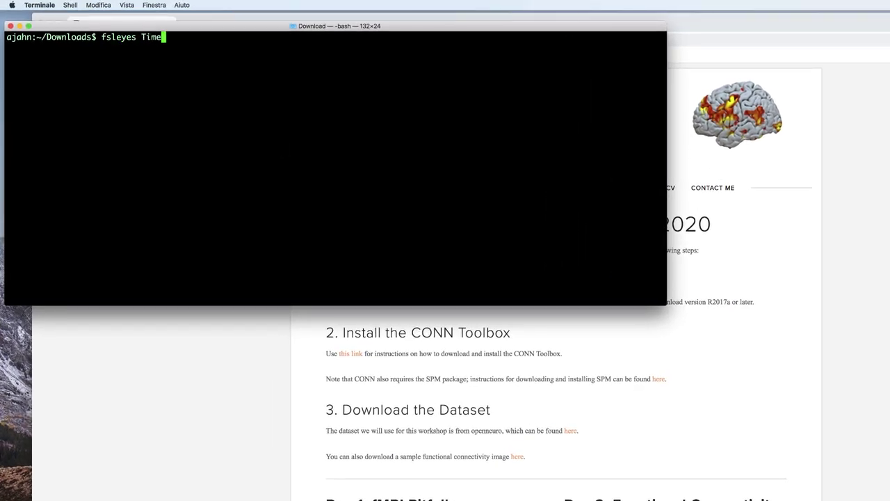
key(Tab)
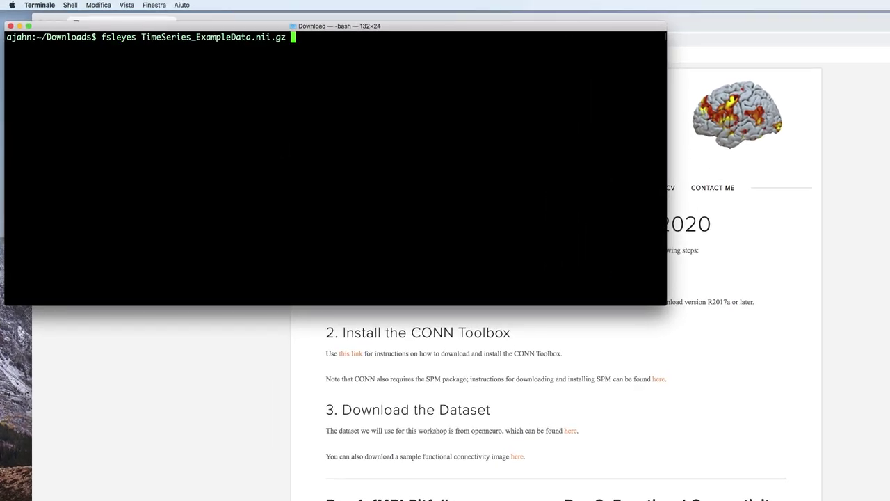
key(Return)
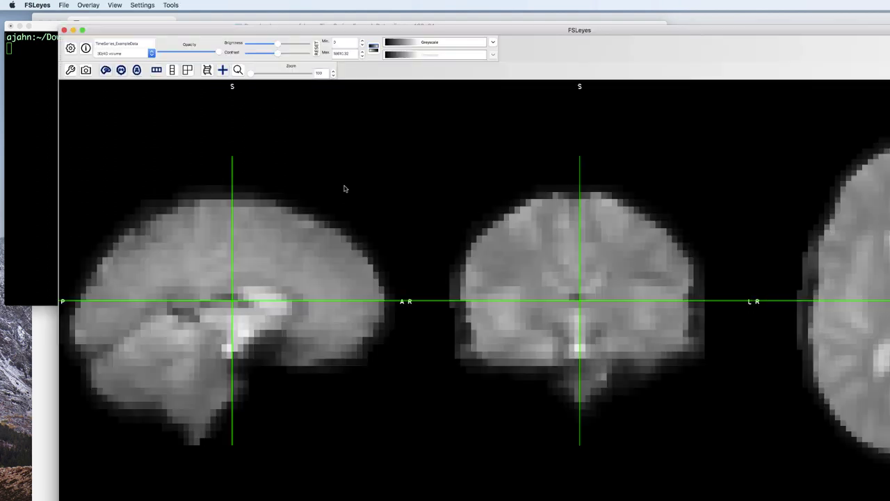
Add a Time series plot in Normalised mode and place the crosshair at seed voxel 32 36 25
click(115, 5)
click(130, 33)
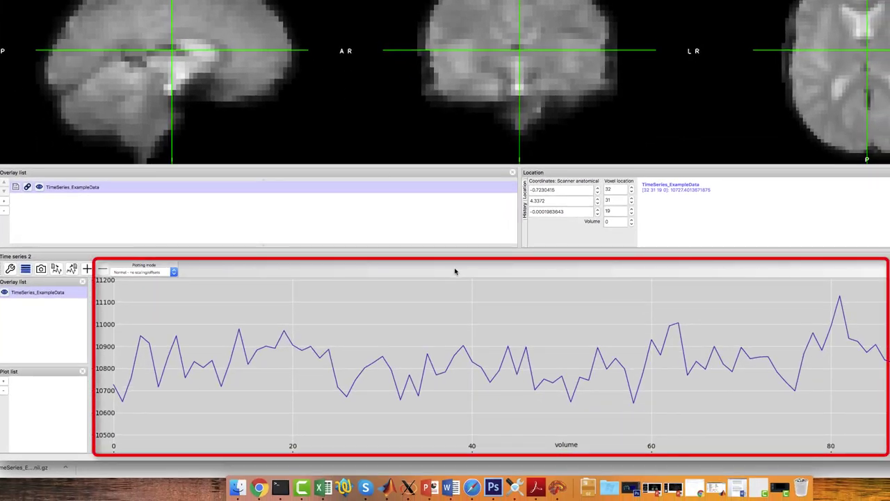
click(139, 272)
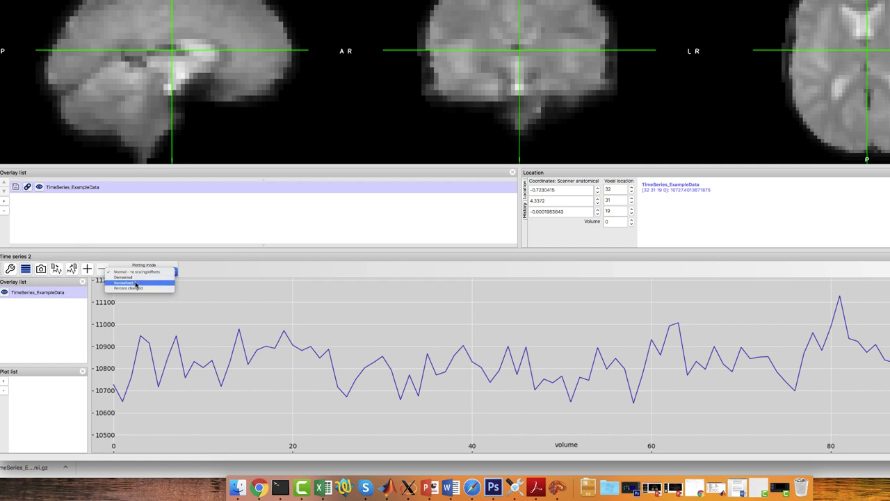
click(136, 283)
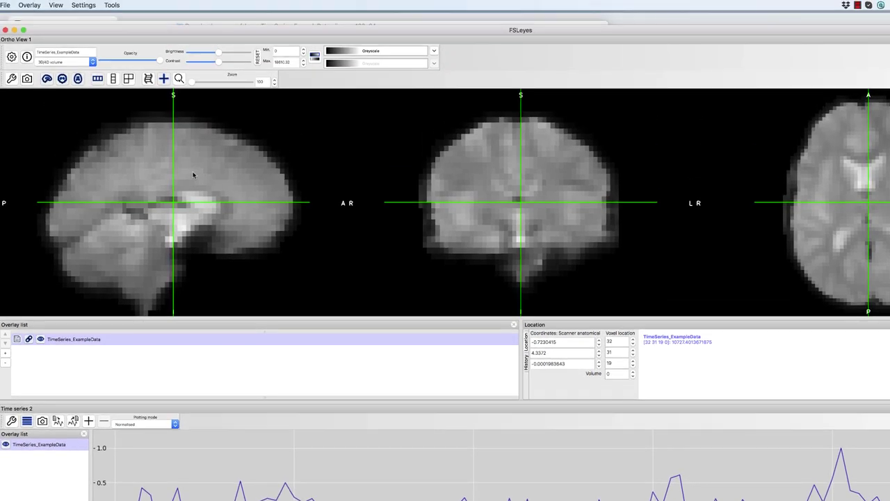
click(194, 174)
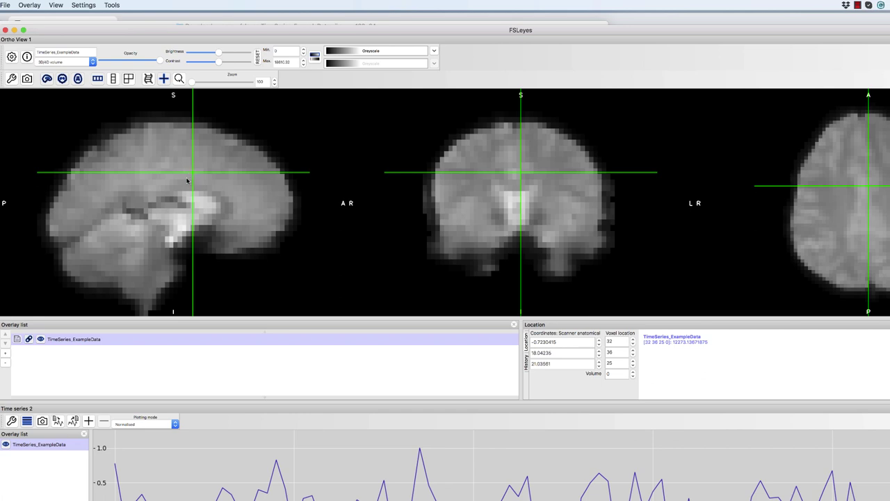
Run Tools > Seed correlation (Pearson) to create the TimeSeries_ExampleData/correlation overlay
click(113, 5)
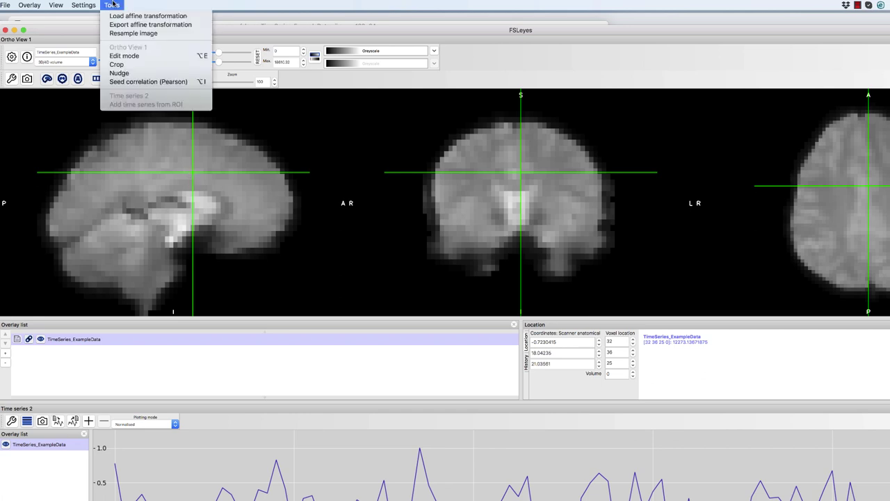
click(143, 82)
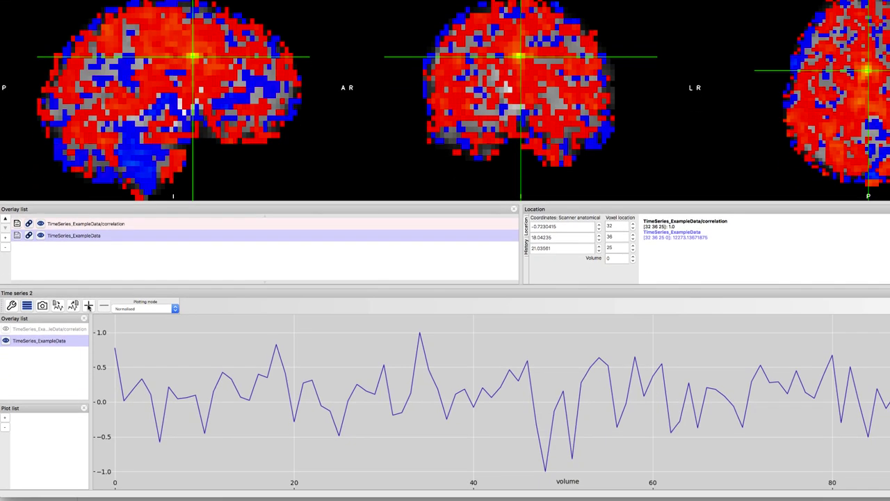
Pin the seed voxel's time series on the plot and colour it pure red
click(89, 306)
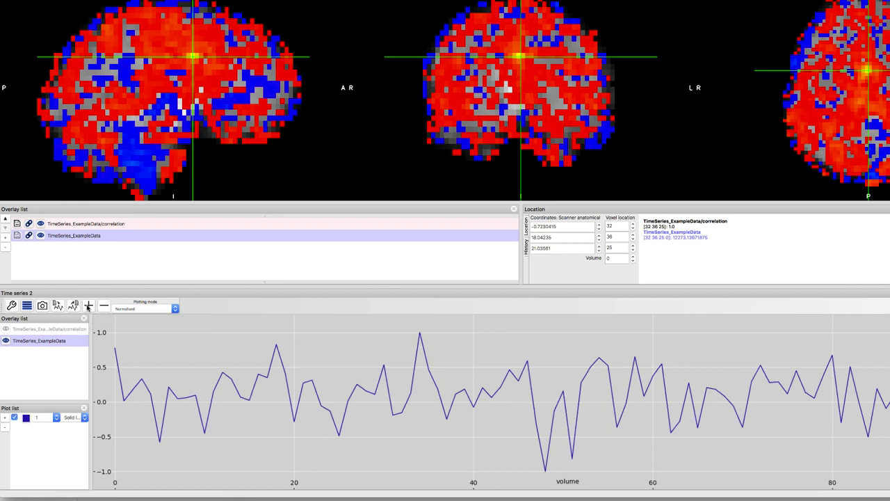
click(27, 416)
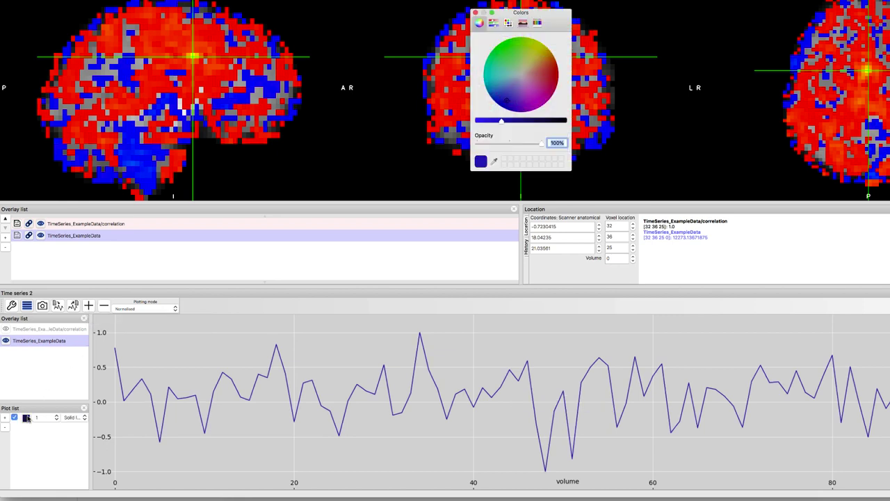
click(539, 80)
drag(539, 79, 558, 70)
click(475, 13)
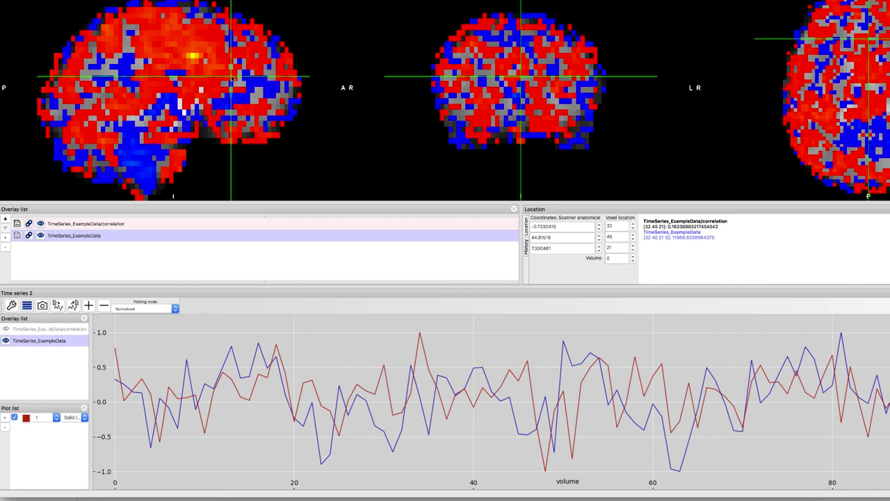
Compare time series at other voxels, ending at 32 55 19 (about -0.148), then select the correlation overlay
click(256, 82)
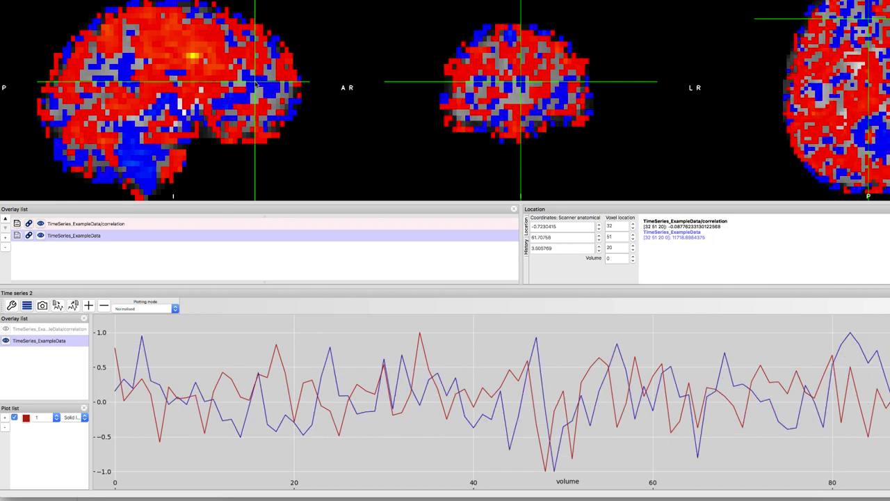
click(273, 89)
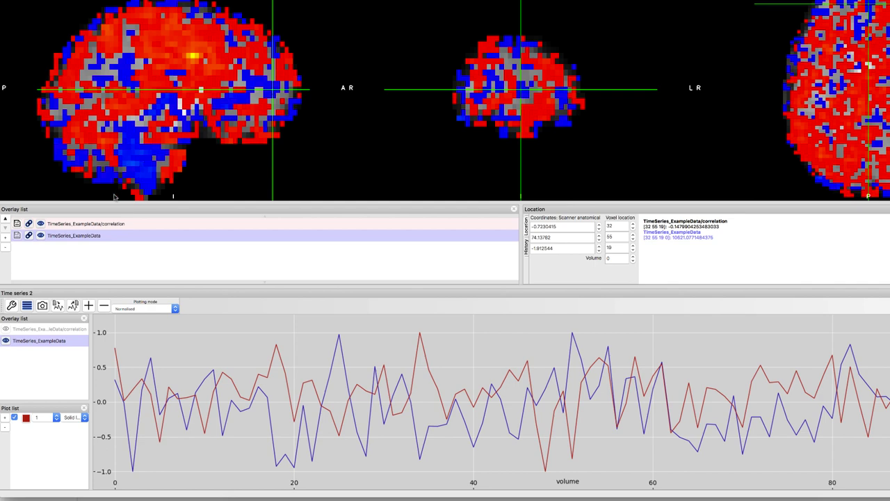
click(99, 224)
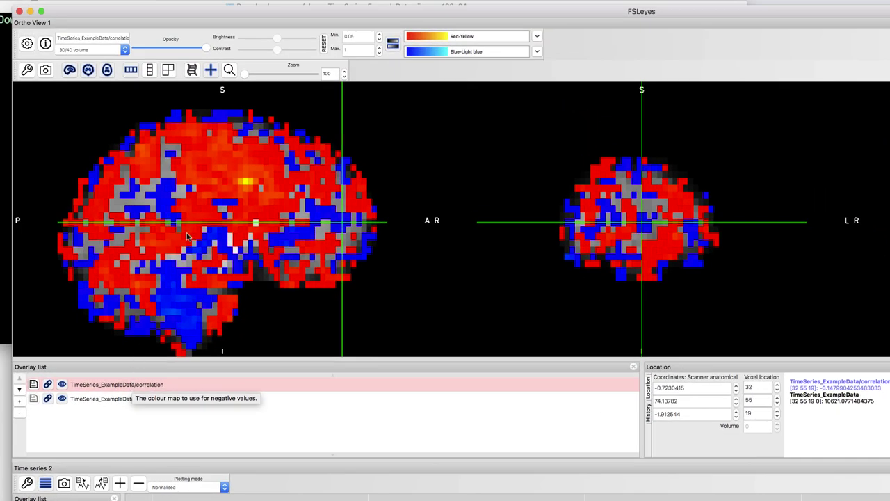
Set the correlation overlay's minimum to 0.3, then move the crosshair to voxel 34 27 25 (about 0.52)
click(355, 35)
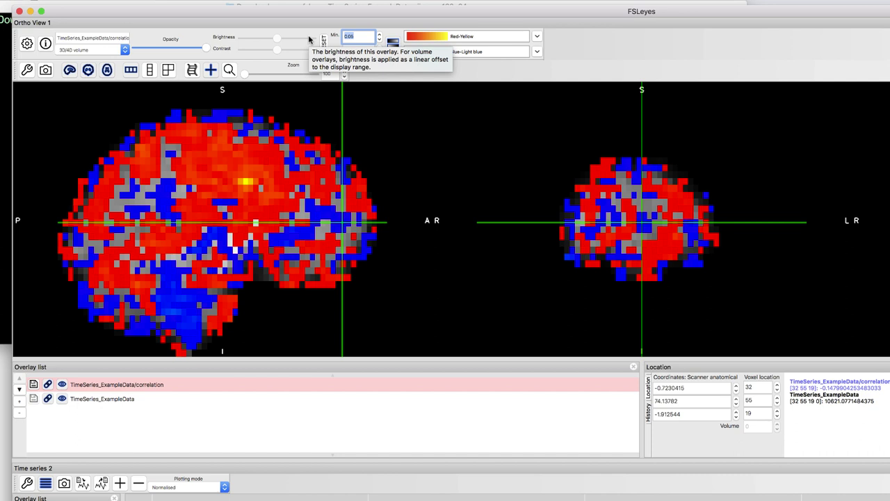
text(0.3)
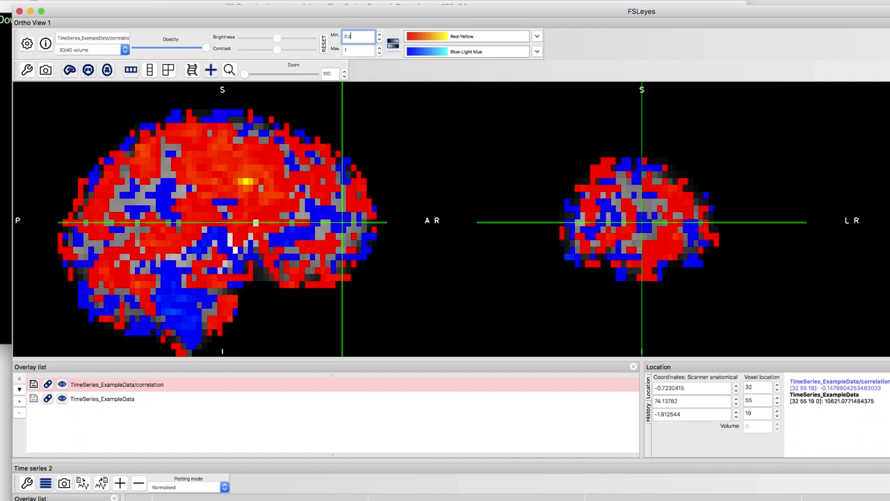
key(Return)
click(248, 186)
drag(249, 187, 200, 182)
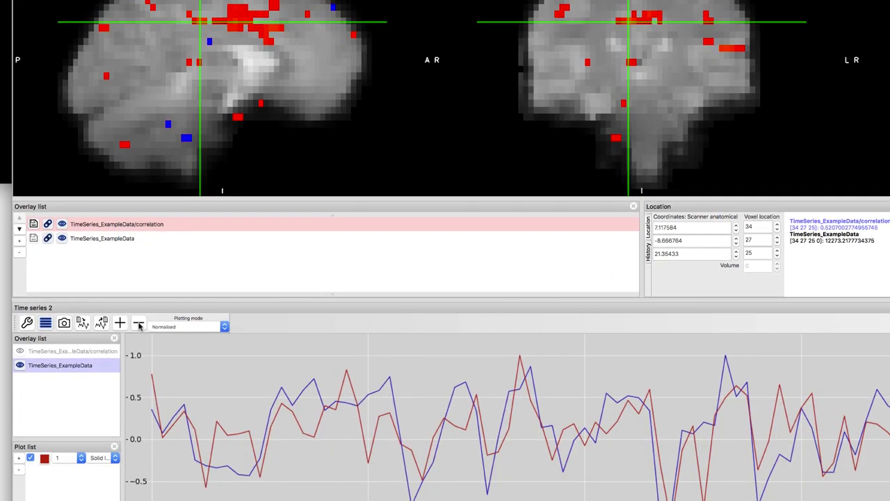
Delete the pinned red series and enter voxel coordinates 32, 53, 16 (correlation about 0.100)
click(138, 325)
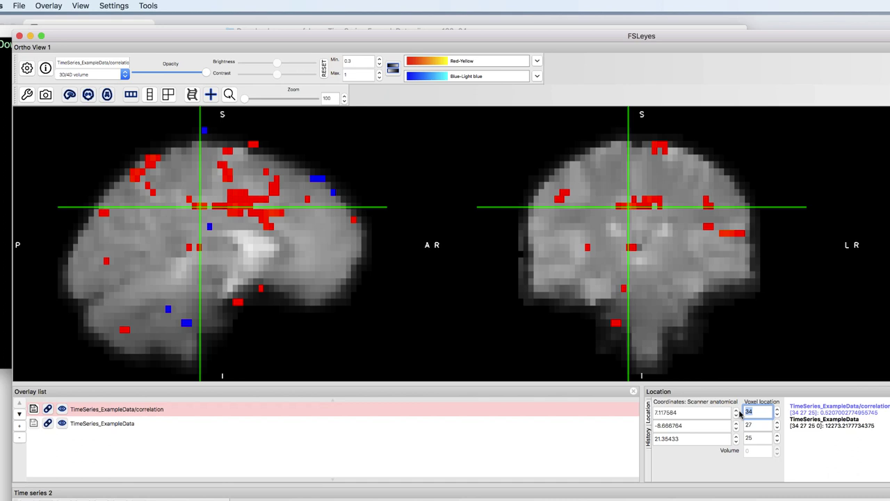
text(32)
key(Tab)
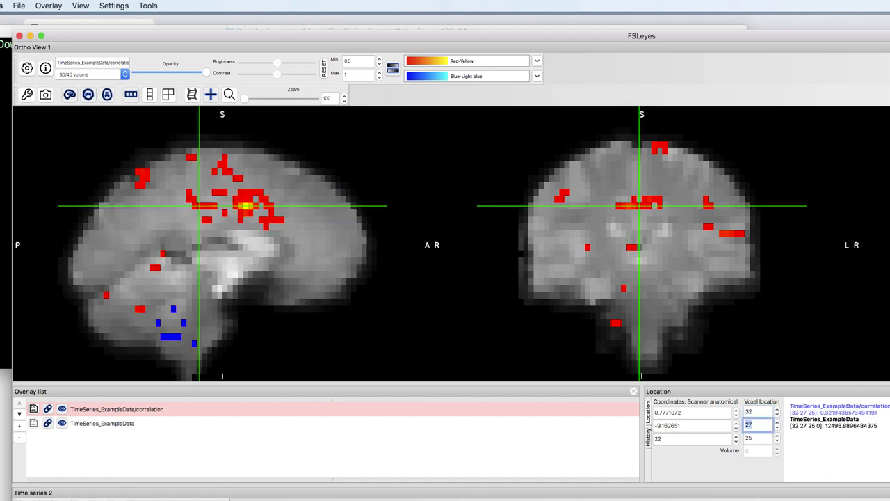
text(53)
key(Tab)
text(16)
key(Return)
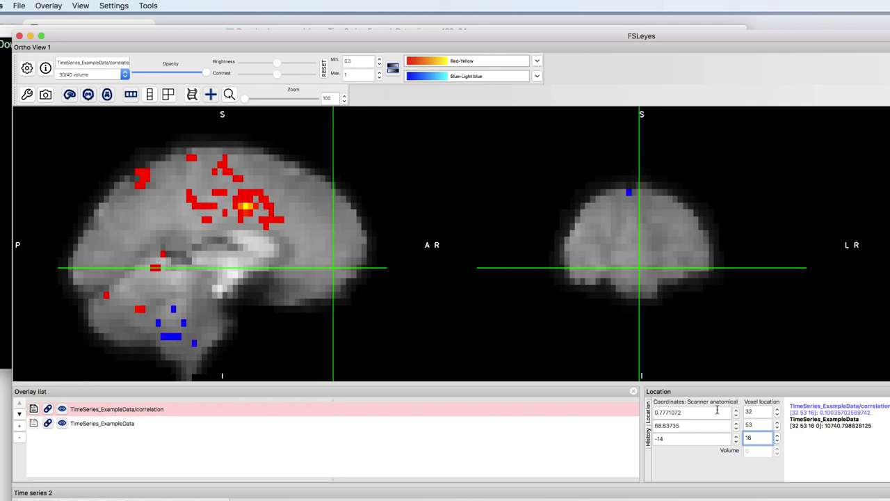
Rerun Pearson seed correlation from 32 53 16, inspecting posterior and frontal clusters, ending at 32 33 27
click(150, 5)
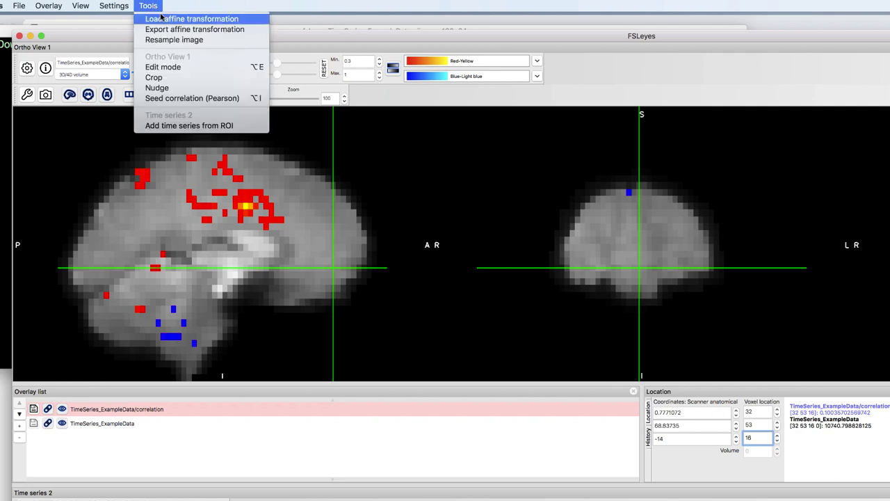
click(181, 98)
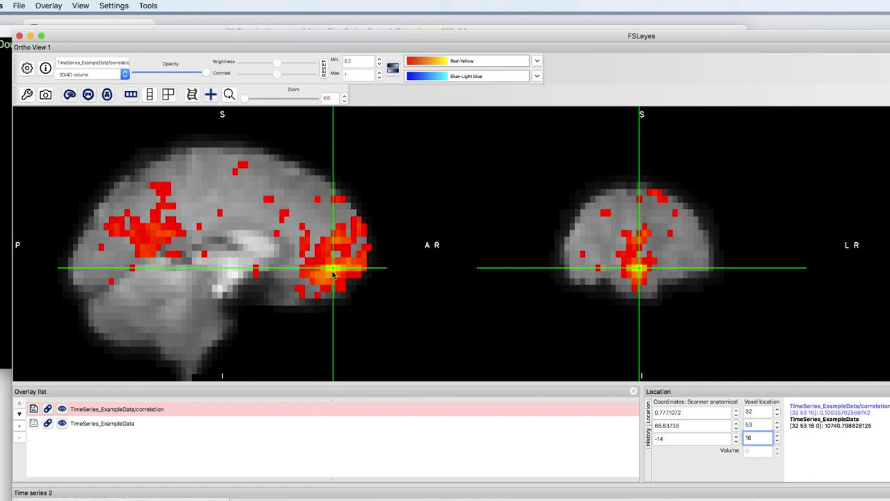
click(152, 237)
click(337, 271)
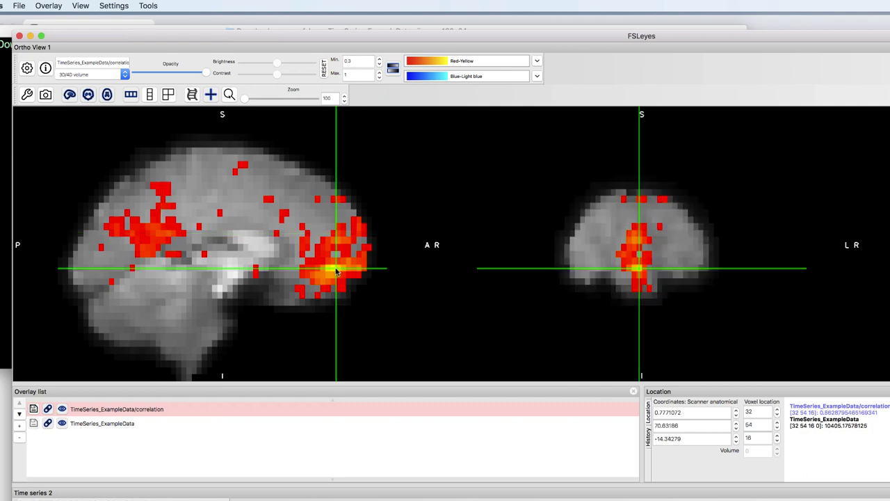
click(333, 271)
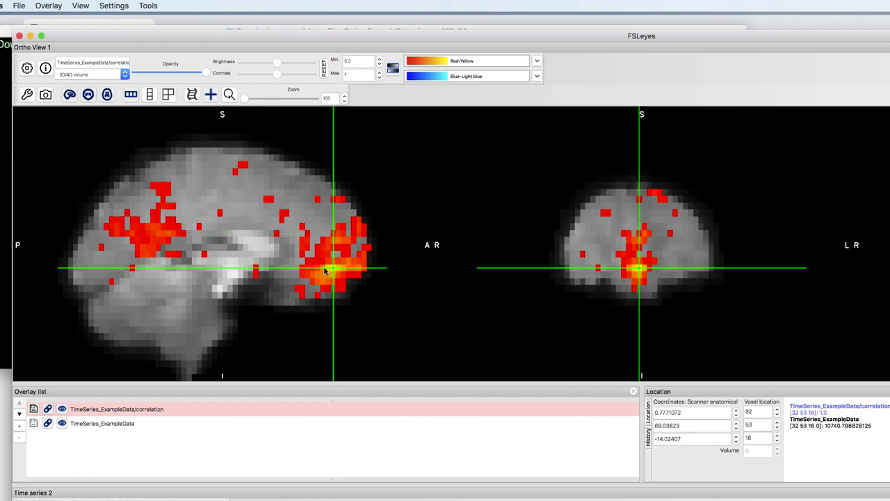
click(230, 193)
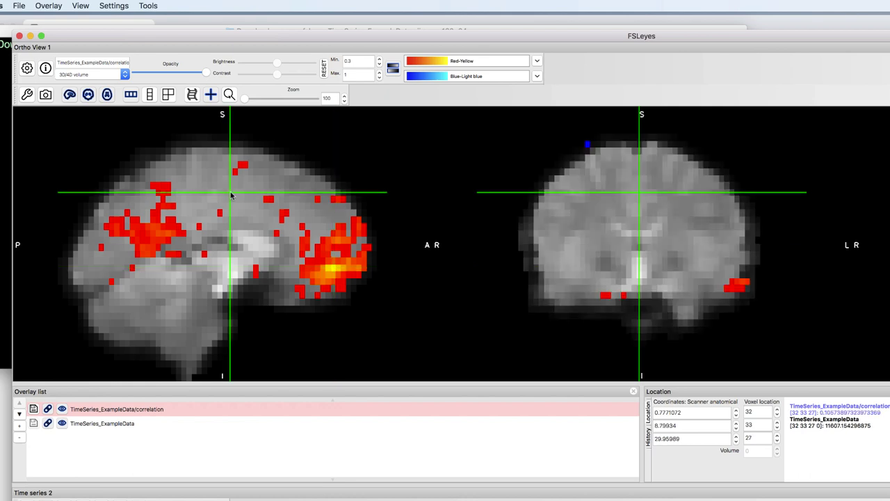
Enter voxel coordinates 42, 31, 30 as the new motor seed
click(755, 411)
text(42)
key(Tab)
text(31)
key(Tab)
text(30)
key(Return)
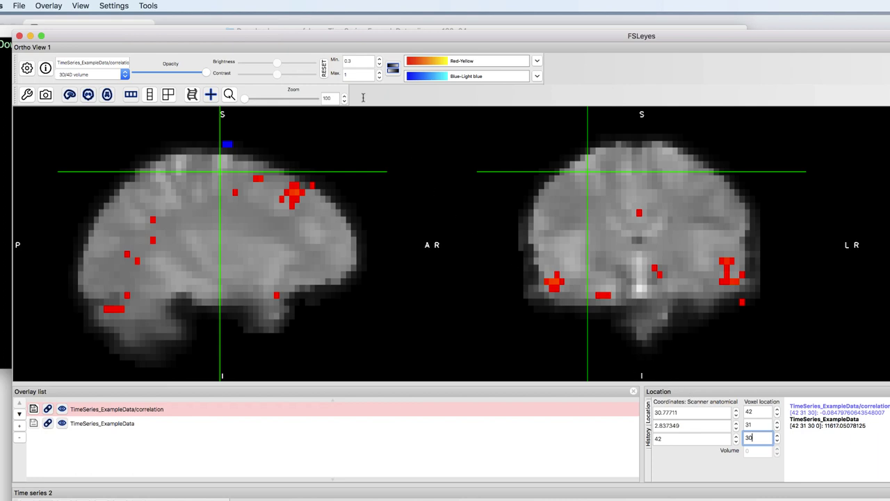
Rerun Pearson seed correlation and inspect the opposite motor cluster at voxel 23 31 31 (about 0.367)
click(148, 6)
click(175, 98)
click(683, 167)
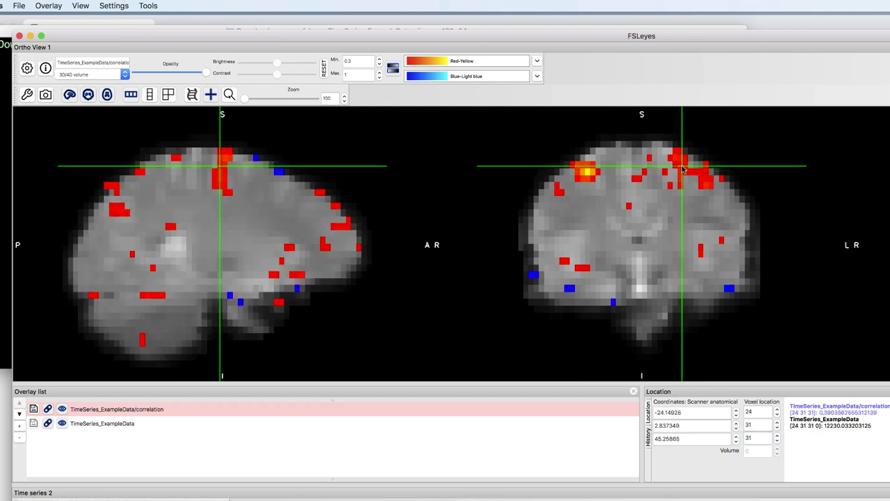
click(680, 164)
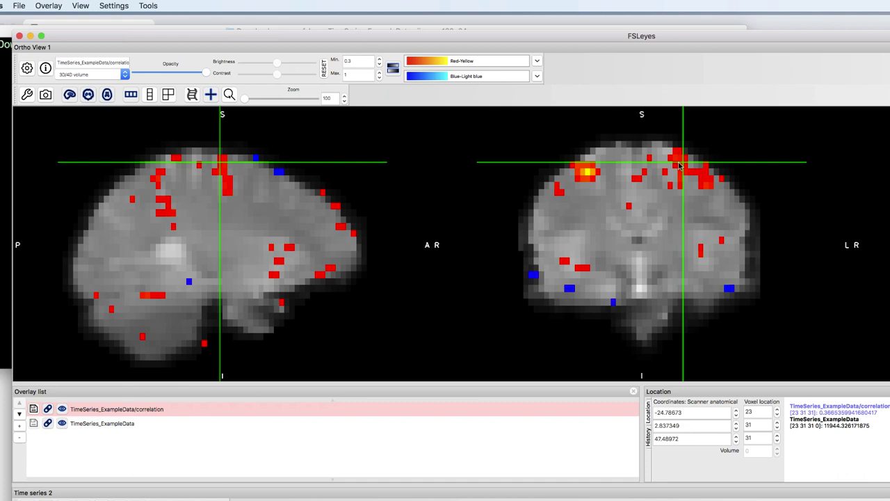